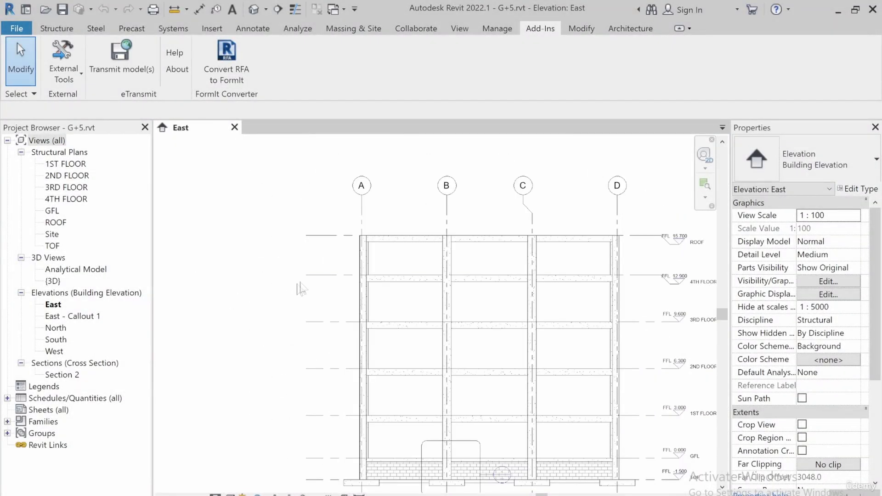
- Pan the East elevation so grid heads A to D are in view
{"action": "middle_click_drag", "start_coordinate": [268, 325], "coordinate": [183, 241]}
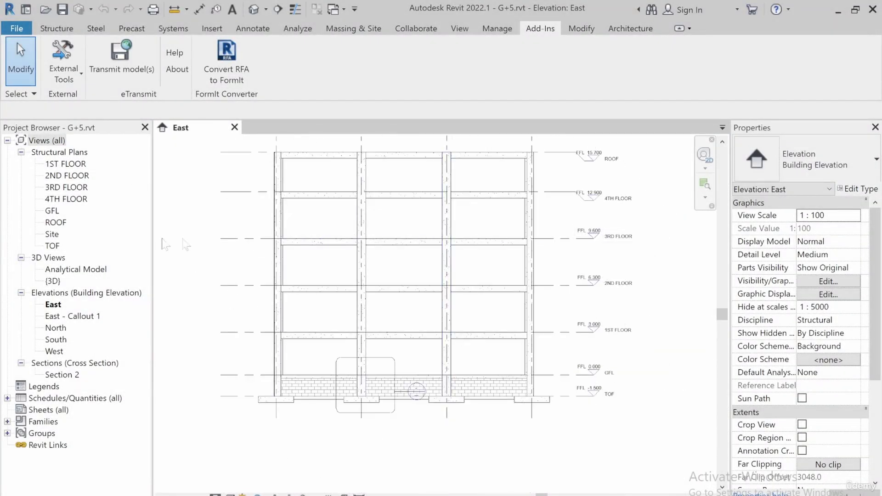
{"action": "left_click", "coordinate": [57, 28]}
{"action": "middle_click_drag", "start_coordinate": [317, 280], "coordinate": [349, 326]}
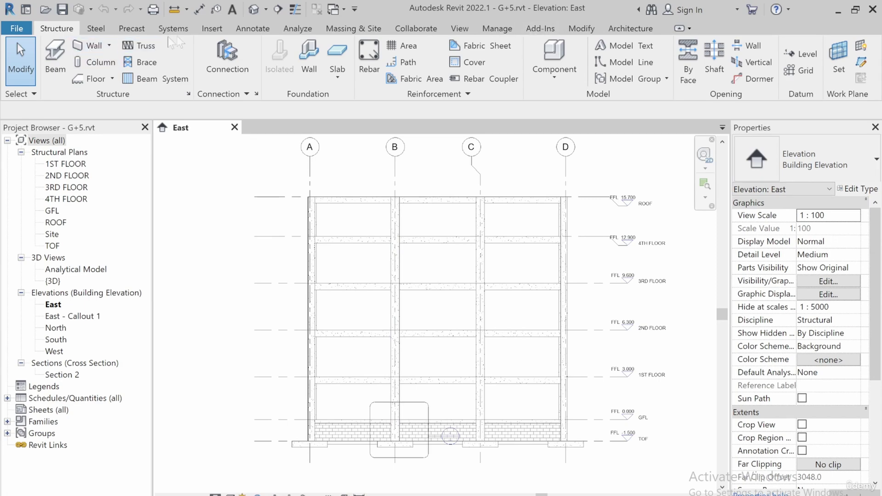
{"action": "left_click", "coordinate": [210, 30]}
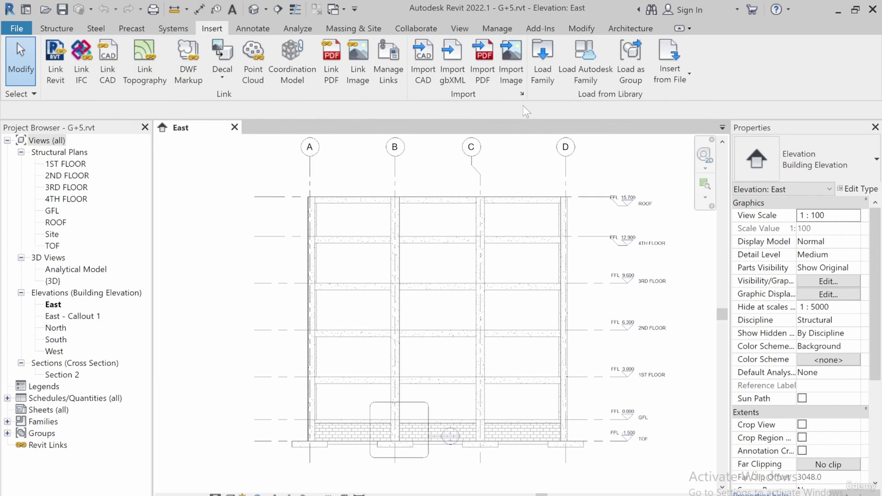
- Export the model to a new ETABS exchange file named G+5.exr, dismissing the warning
{"action": "left_click", "coordinate": [540, 28]}
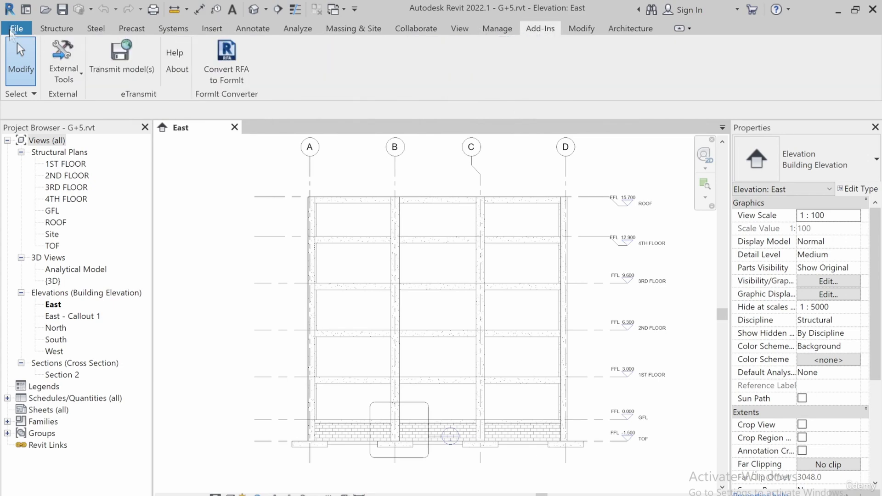
{"action": "left_click", "coordinate": [81, 76]}
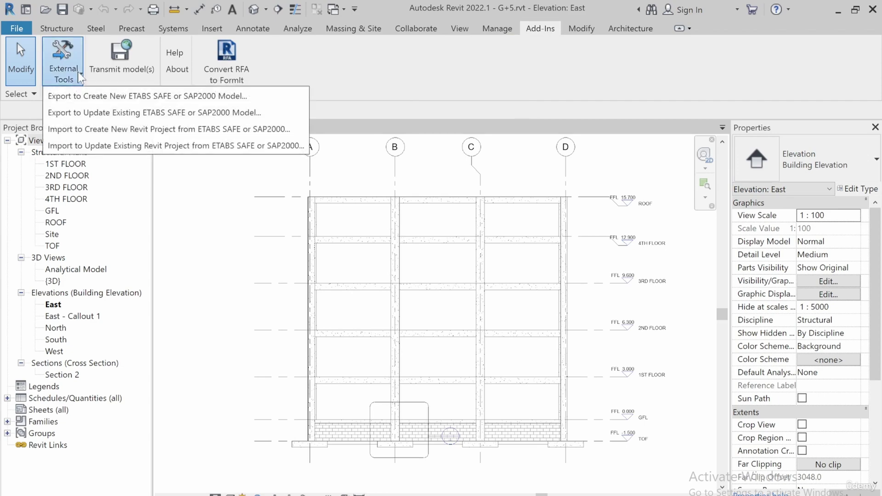
{"action": "left_click", "coordinate": [71, 99]}
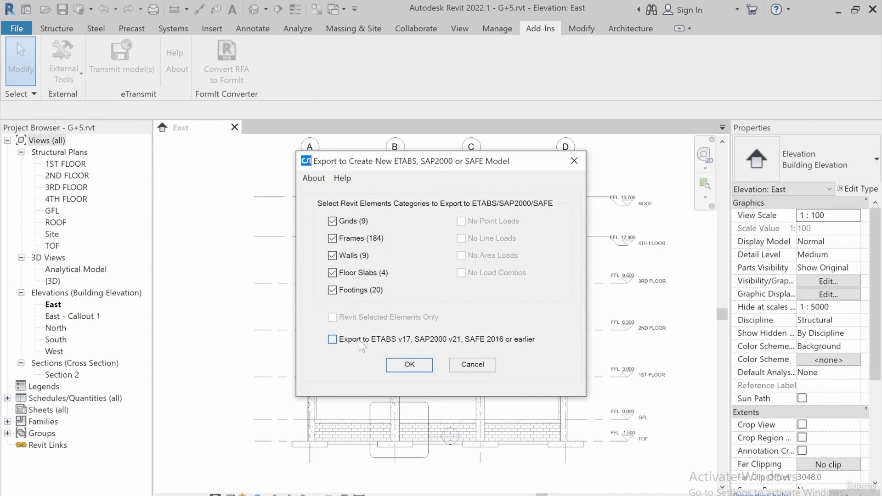
{"action": "left_click", "coordinate": [410, 364]}
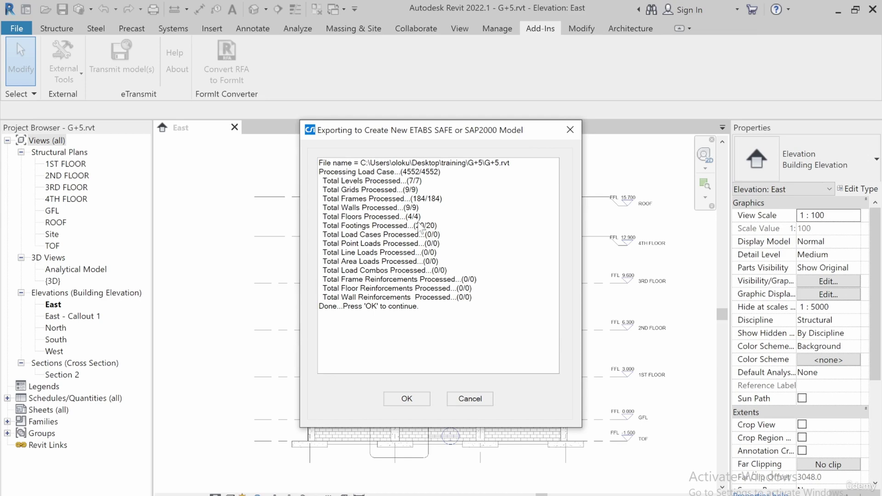
{"action": "left_click", "coordinate": [406, 398]}
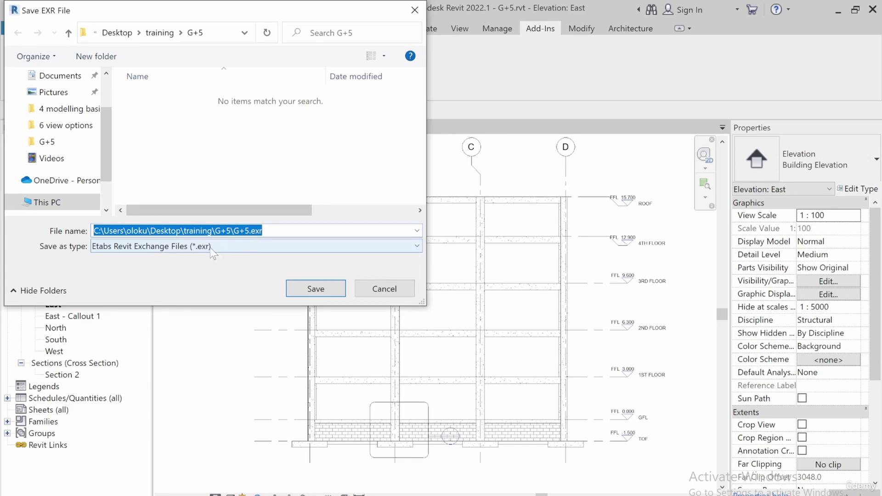
{"action": "left_click", "coordinate": [304, 290]}
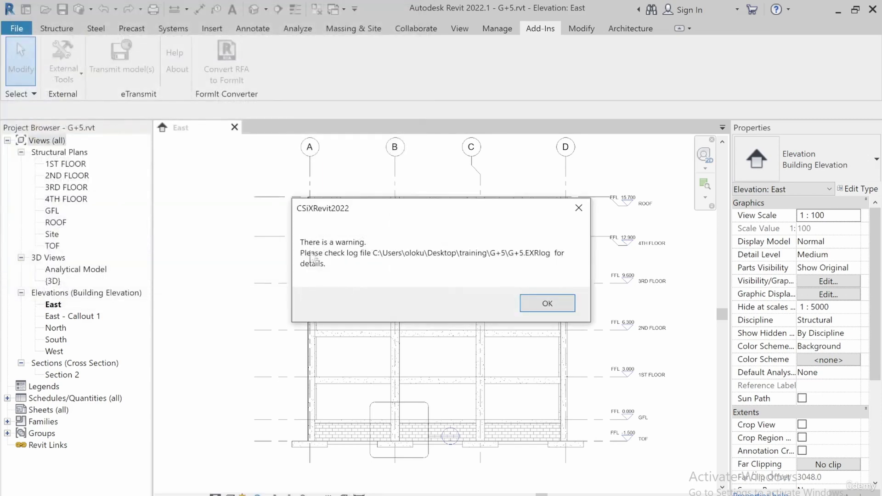
{"action": "left_click", "coordinate": [551, 308]}
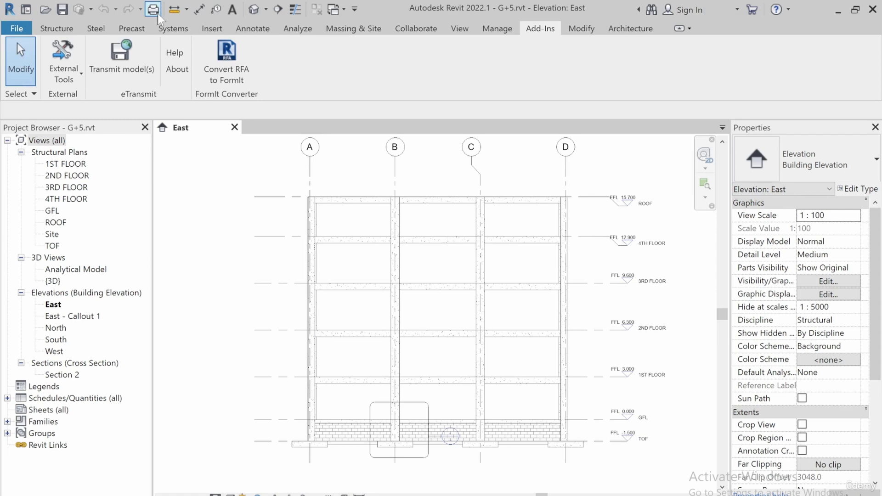
- Show the default 3D view of the G+5 frame, recentre it, and change its visual style
{"action": "left_click", "coordinate": [253, 9]}
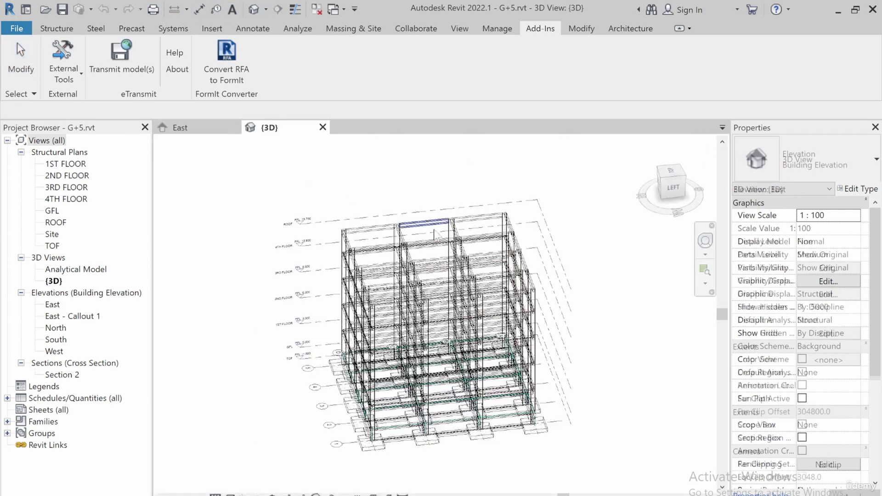
{"action": "middle_click_drag", "start_coordinate": [362, 276], "coordinate": [308, 212]}
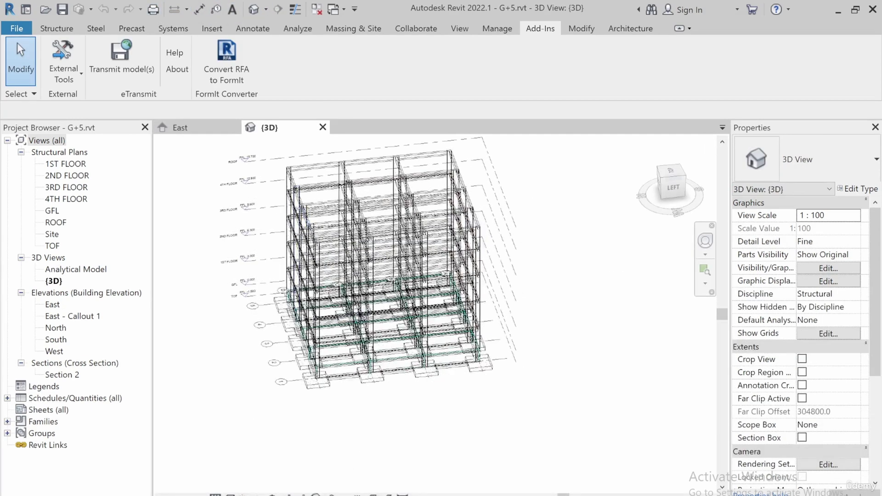
{"action": "left_click", "coordinate": [230, 495]}
{"action": "left_click", "coordinate": [267, 483]}
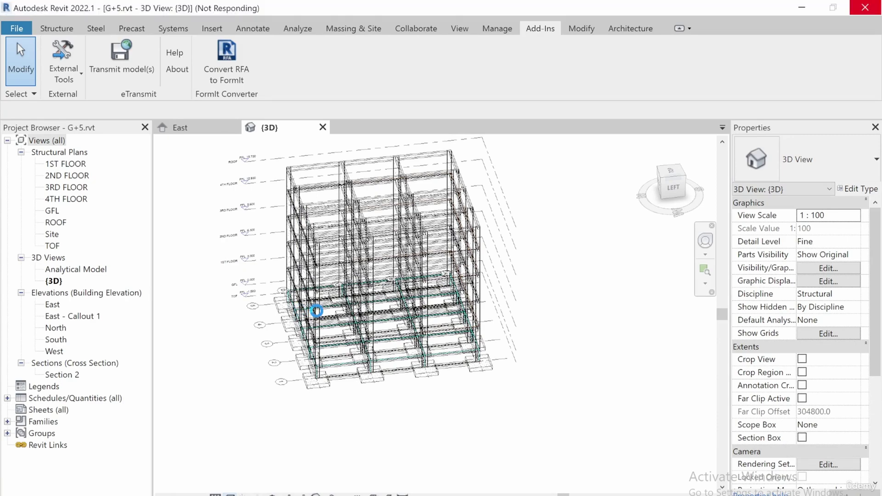
{"action": "middle_click_drag", "start_coordinate": [315, 388], "coordinate": [315, 440]}
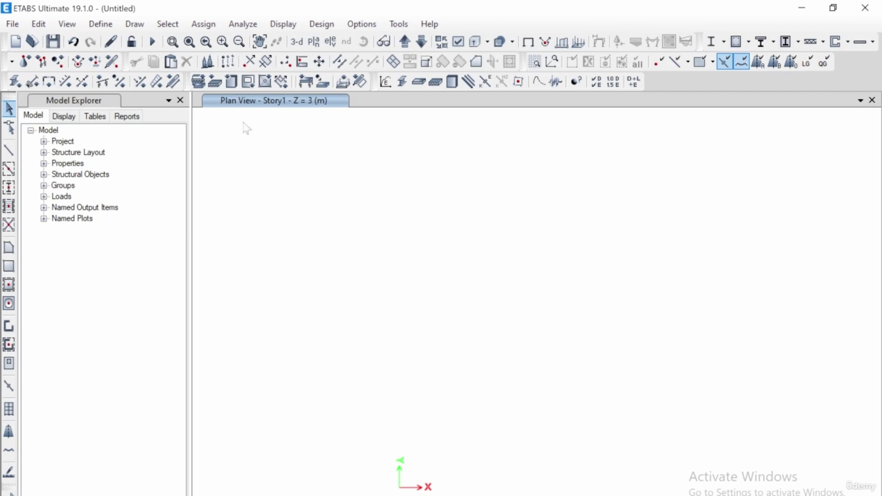
- Import G+5.exr from Desktop > training > G+5 as a Revit Structure .exr file
{"action": "left_click", "coordinate": [13, 24]}
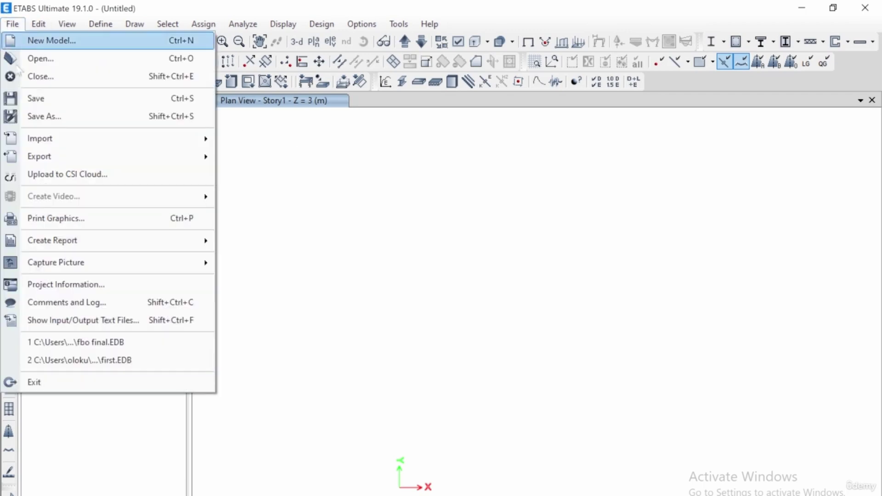
{"action": "mouse_move", "coordinate": [85, 143]}
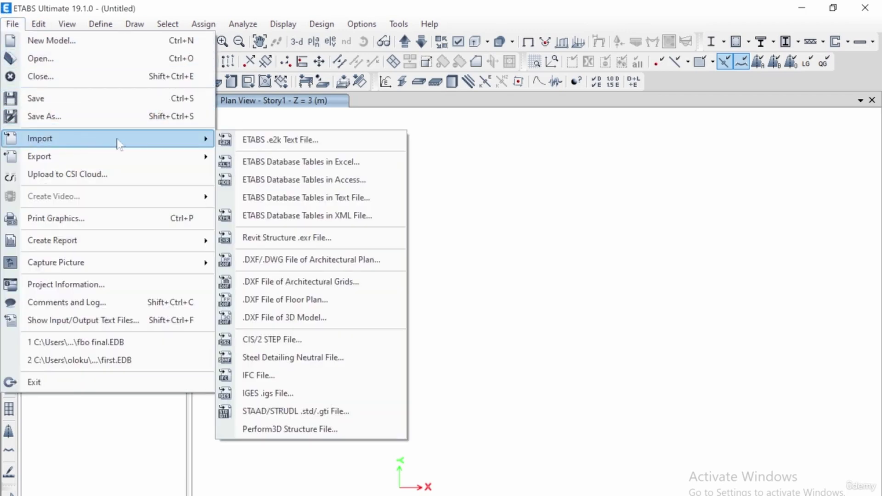
{"action": "left_click", "coordinate": [312, 239]}
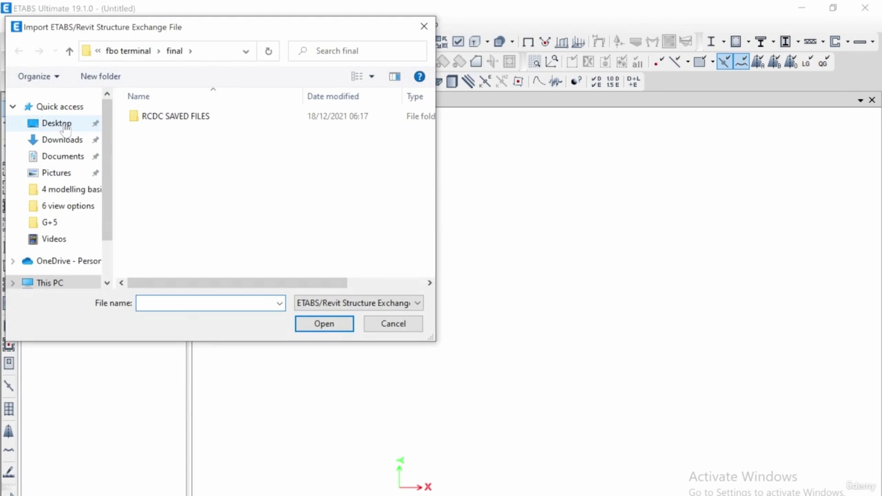
{"action": "left_click", "coordinate": [65, 125]}
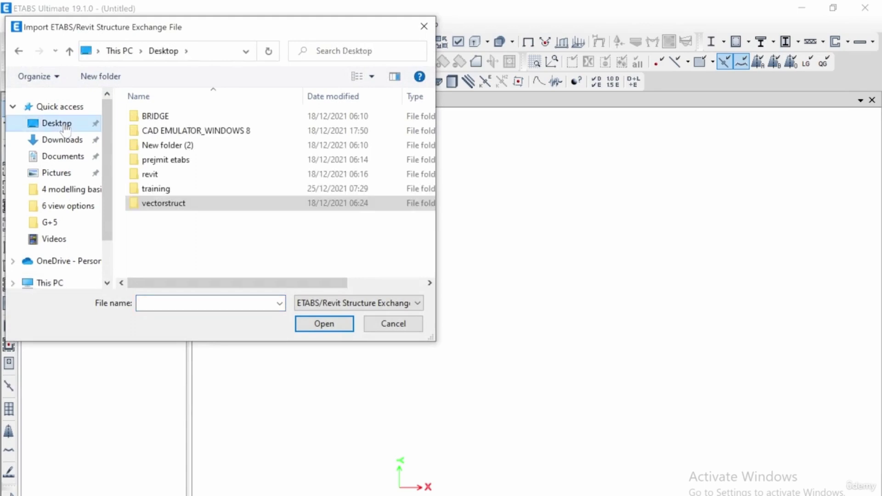
{"action": "double_click", "coordinate": [169, 189]}
{"action": "double_click", "coordinate": [151, 117]}
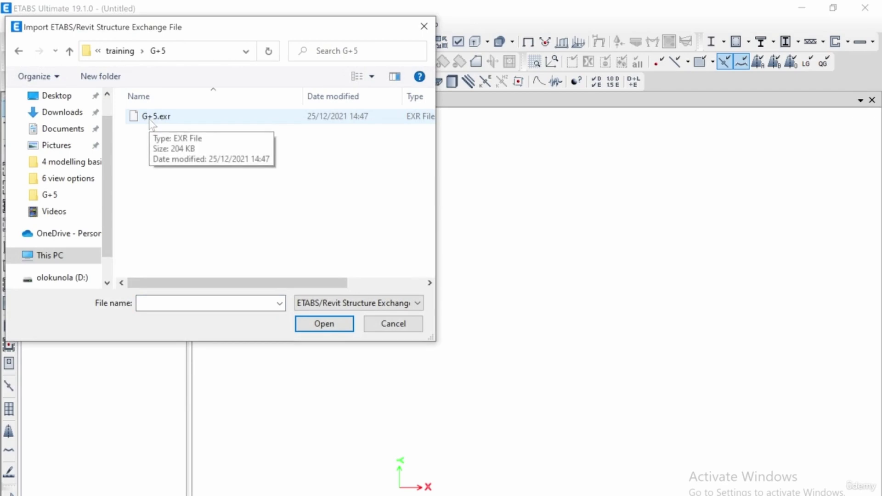
{"action": "left_click", "coordinate": [150, 118]}
{"action": "left_click", "coordinate": [326, 324]}
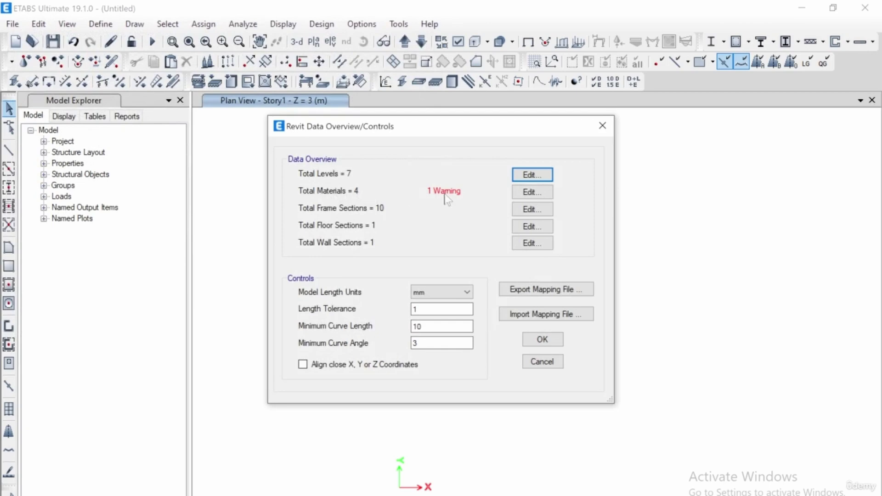
- Keep the Default Floor material mapped to Default Floor in ETABS
{"action": "left_click", "coordinate": [529, 191]}
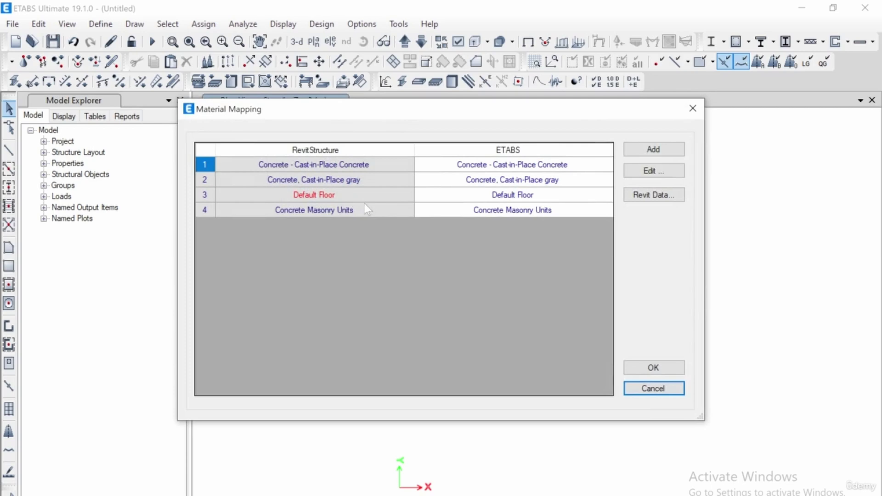
{"action": "left_click", "coordinate": [339, 195]}
{"action": "left_click", "coordinate": [490, 198]}
{"action": "left_click", "coordinate": [548, 200]}
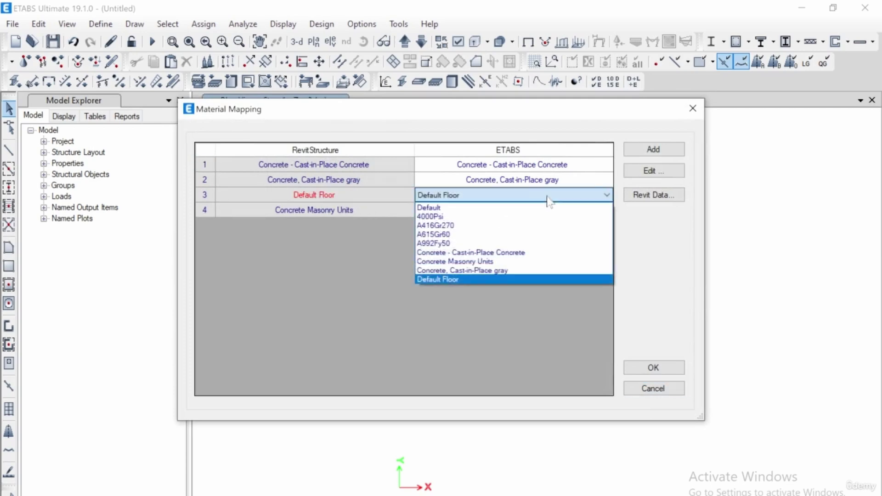
{"action": "left_click", "coordinate": [505, 198]}
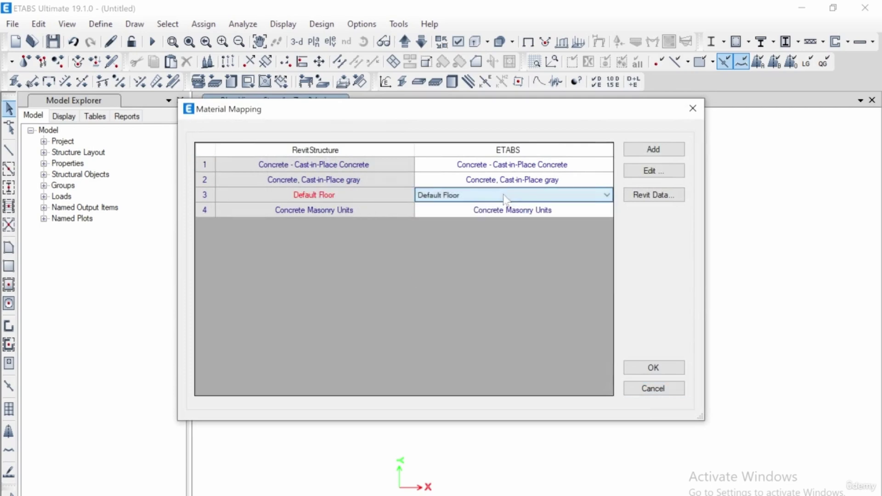
{"action": "left_click", "coordinate": [677, 369]}
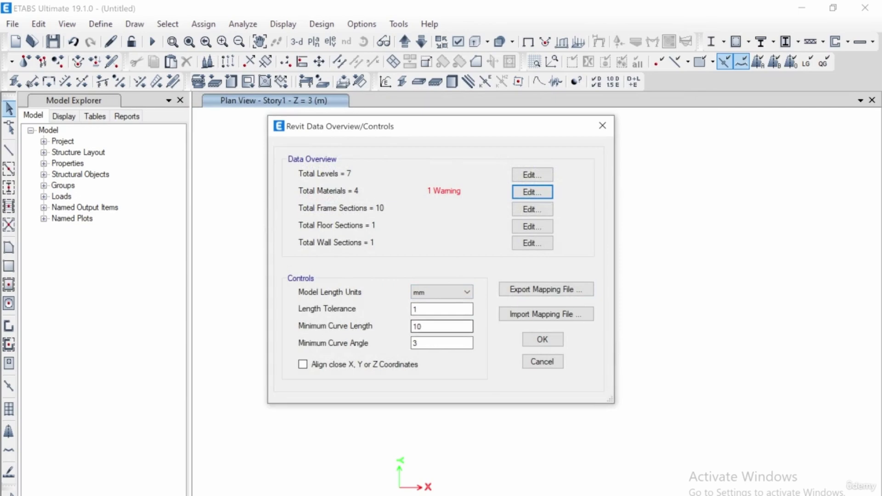
- Finish the import, acknowledge the warnings, and save the model as G+5.EDB
{"action": "left_click", "coordinate": [541, 341]}
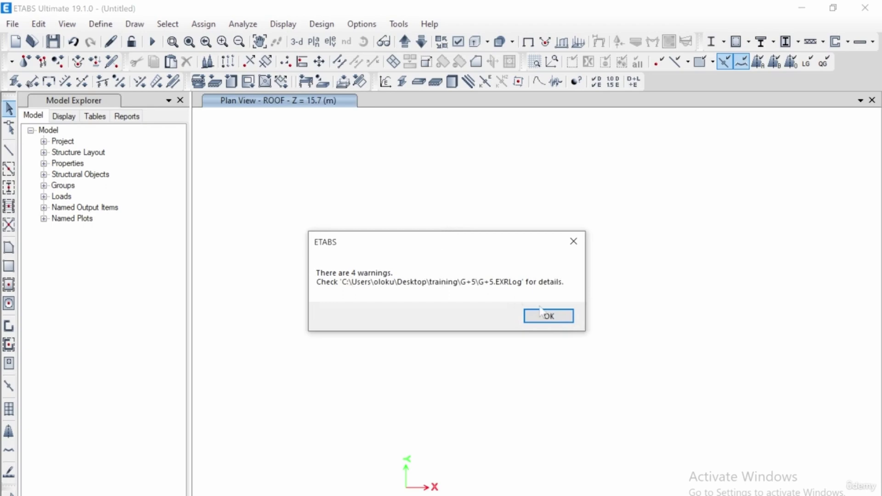
{"action": "left_click", "coordinate": [544, 315]}
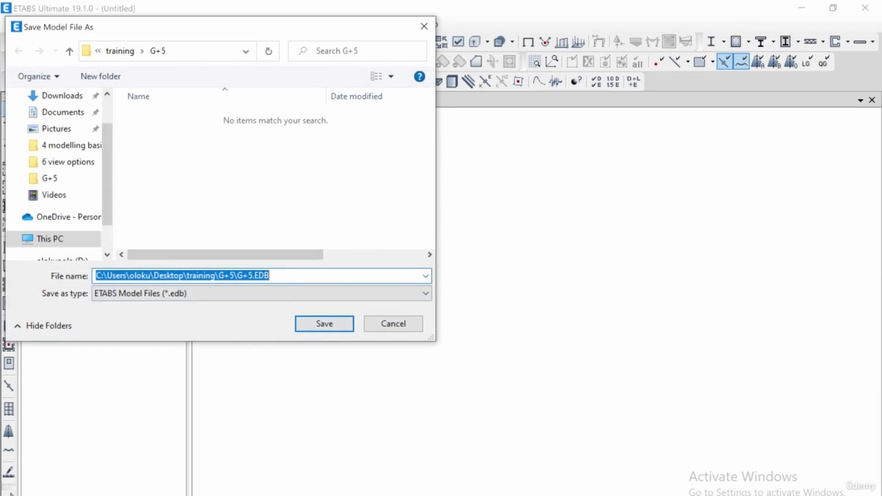
{"action": "left_click", "coordinate": [322, 324]}
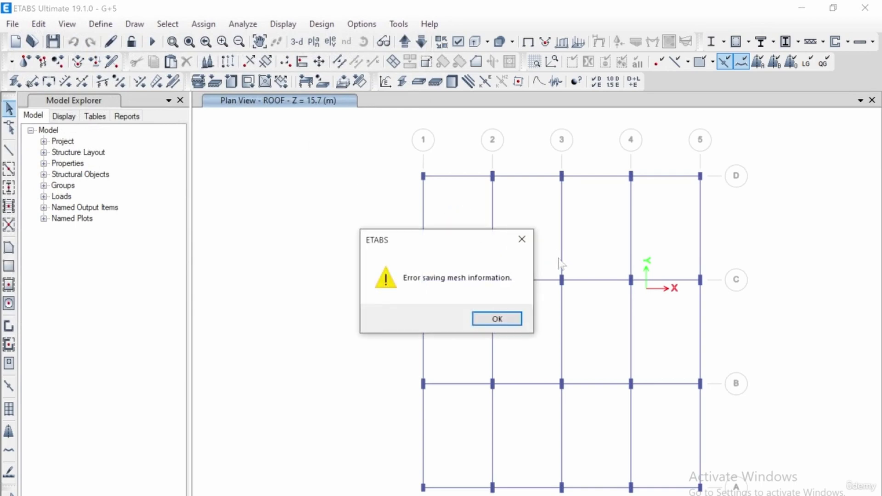
- Dismiss the mesh-saving error and orbit the 3-D model to view its base
{"action": "left_click", "coordinate": [505, 320]}
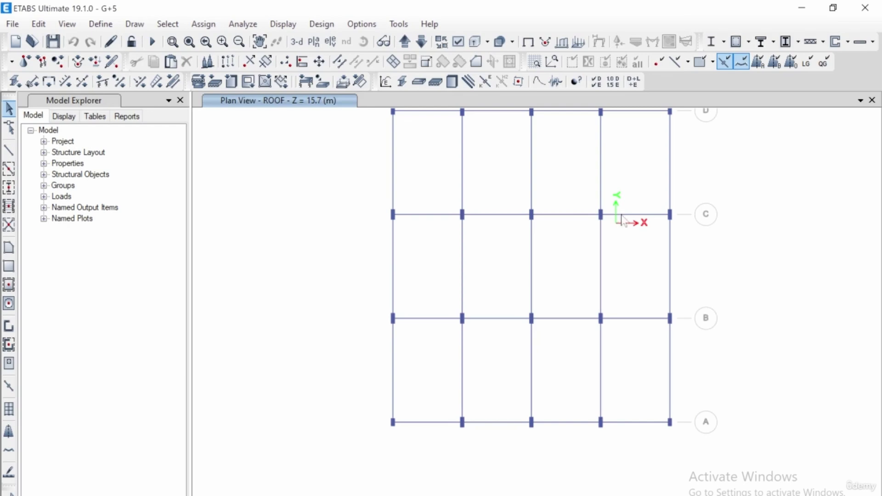
{"action": "scroll", "coordinate": [597, 274], "scroll_direction": "down", "scroll_amount": 5}
{"action": "scroll", "coordinate": [599, 274], "scroll_direction": "up", "scroll_amount": 5}
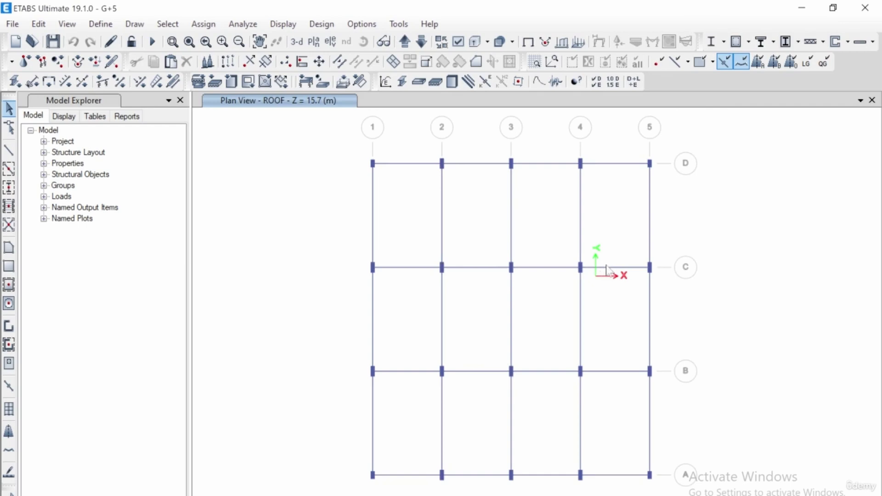
{"action": "scroll", "coordinate": [597, 274], "scroll_direction": "down", "scroll_amount": 2}
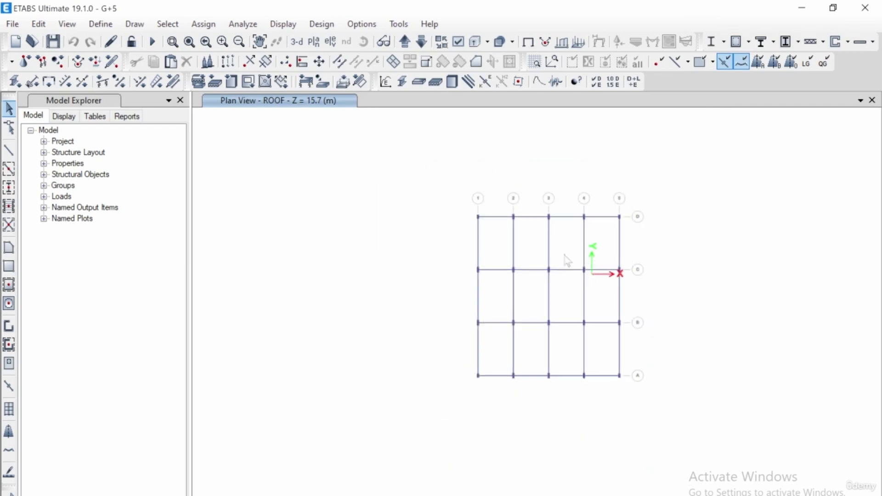
{"action": "middle_click_drag", "start_coordinate": [556, 262], "coordinate": [568, 230]}
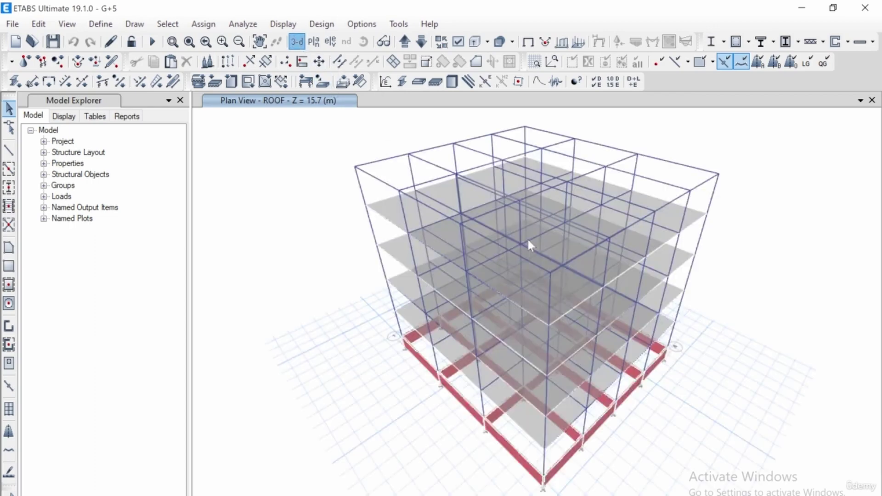
{"action": "middle_click_drag", "start_coordinate": [543, 250], "coordinate": [510, 368], "text": "shift"}
{"action": "scroll", "coordinate": [501, 361], "scroll_direction": "up", "scroll_amount": 4}
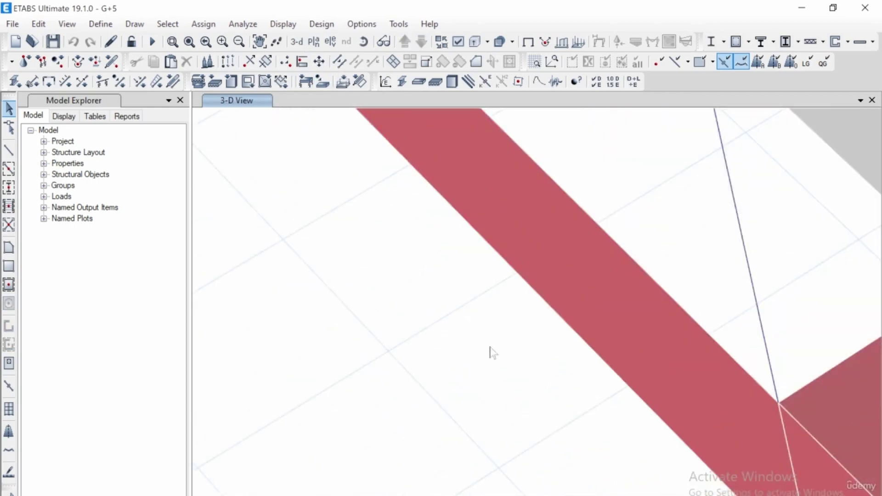
{"action": "scroll", "coordinate": [489, 322], "scroll_direction": "down", "scroll_amount": 2}
- Select the front base beam and the corner base beam running back
{"action": "left_click", "coordinate": [480, 248]}
{"action": "middle_click_drag", "start_coordinate": [479, 249], "coordinate": [476, 278]}
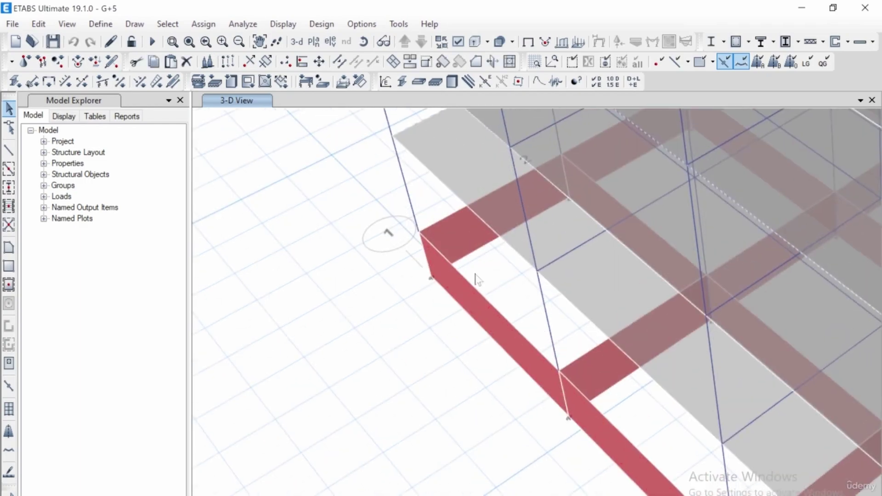
{"action": "left_click", "coordinate": [459, 235]}
{"action": "scroll", "coordinate": [459, 236], "scroll_direction": "down", "scroll_amount": 5}
{"action": "scroll", "coordinate": [522, 276], "scroll_direction": "up", "scroll_amount": 6}
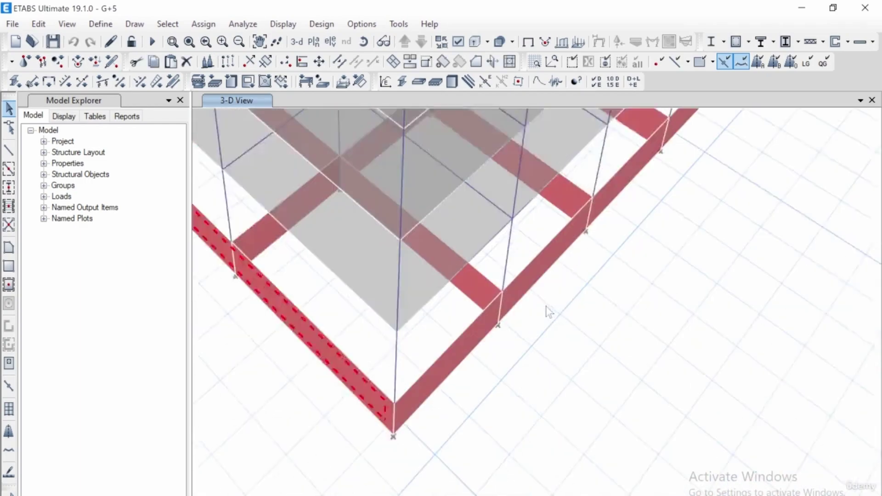
{"action": "scroll", "coordinate": [521, 273], "scroll_direction": "down", "scroll_amount": 6}
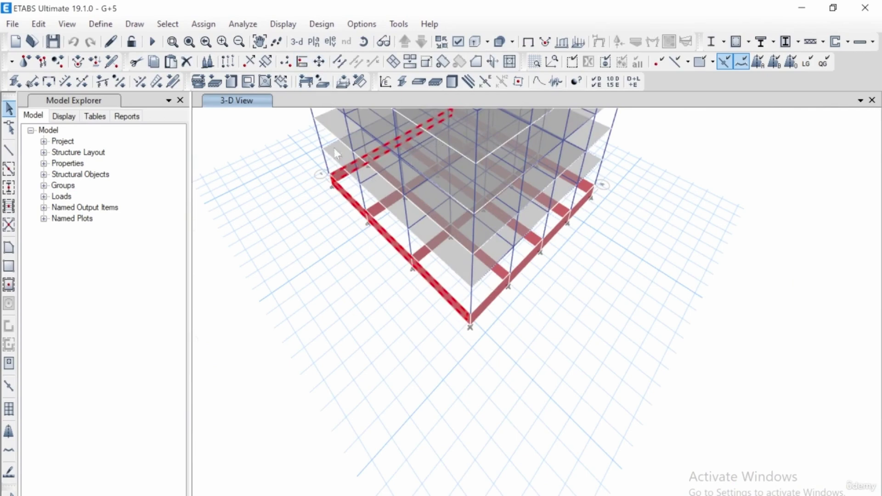
- Show the Base-1 plan view
{"action": "left_click", "coordinate": [313, 42]}
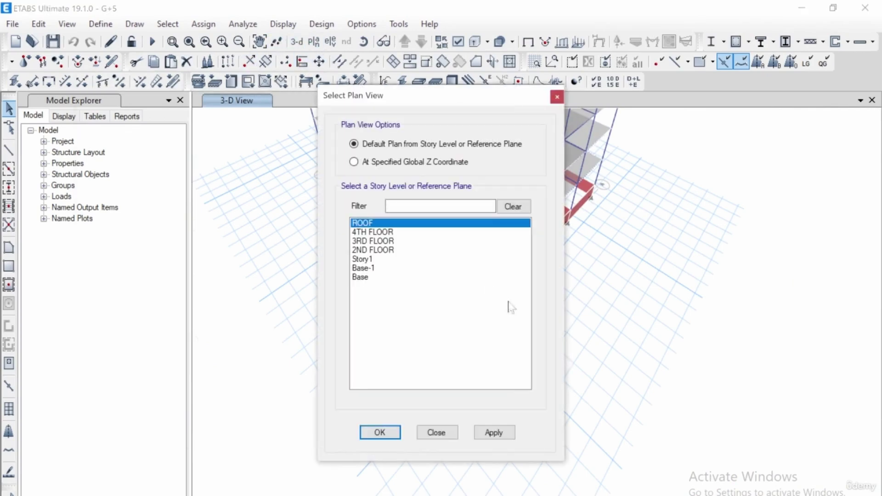
{"action": "left_click", "coordinate": [363, 268]}
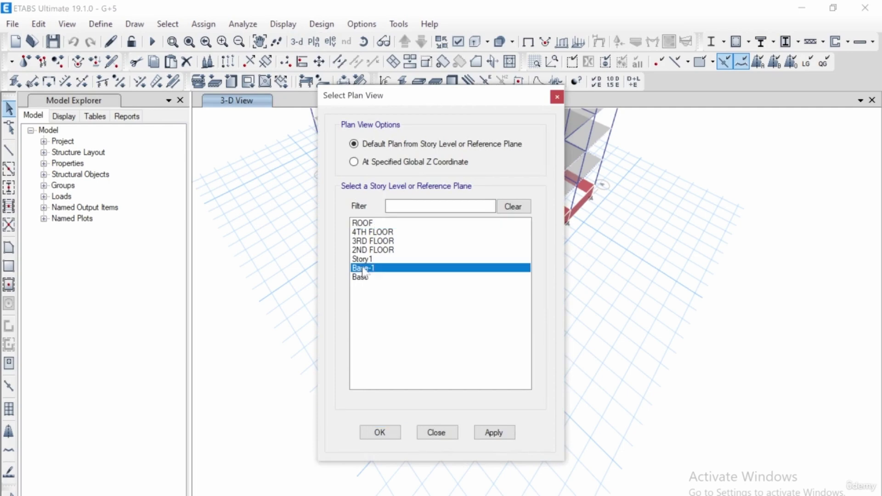
{"action": "left_click", "coordinate": [492, 432]}
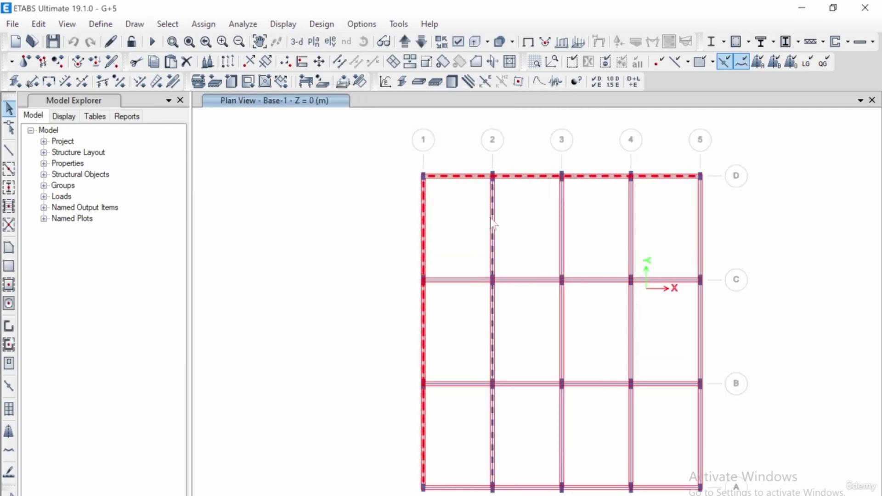
- Delete the foundation beam along grid D on Base-1
{"action": "left_click", "coordinate": [562, 212]}
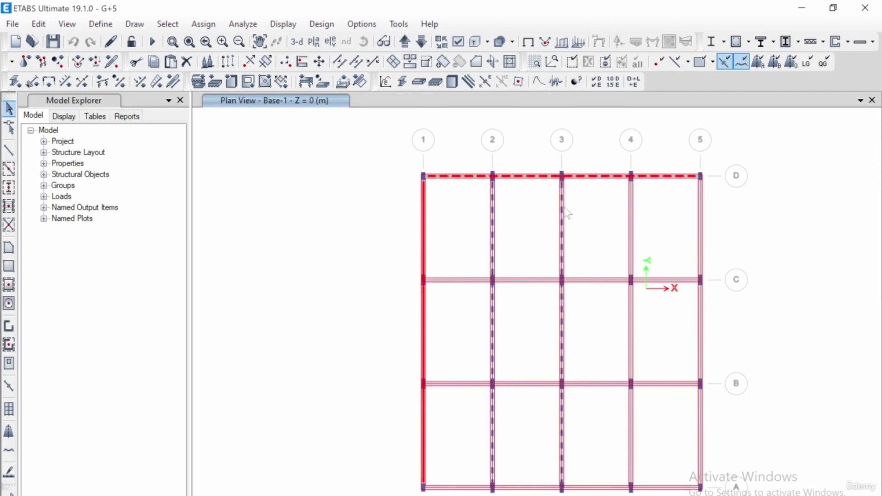
{"action": "key", "text": "ctrl+q"}
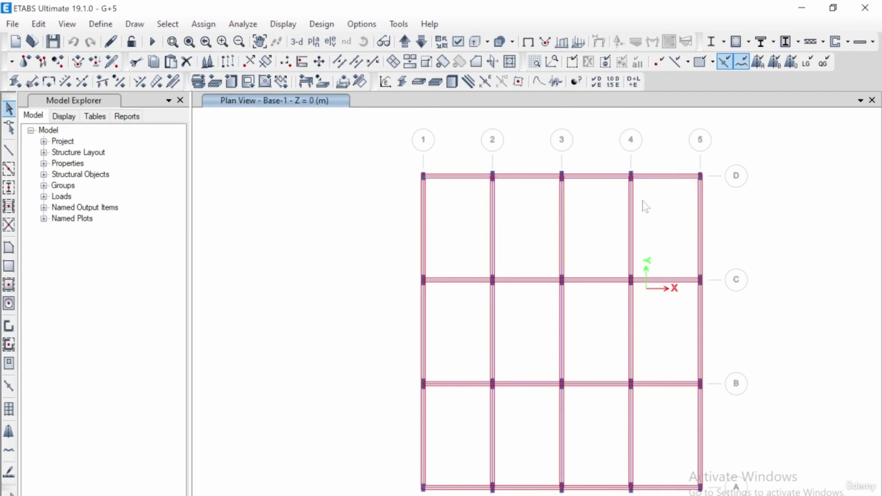
{"action": "left_click", "coordinate": [599, 178]}
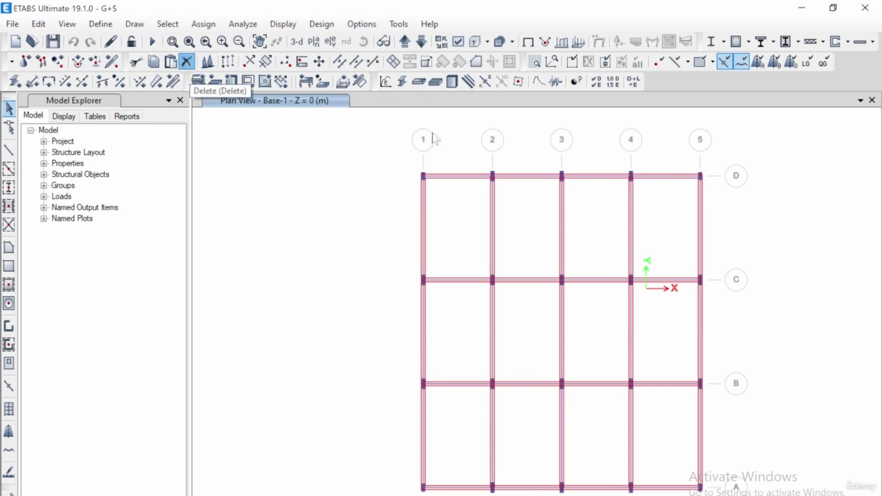
{"action": "left_click", "coordinate": [505, 176]}
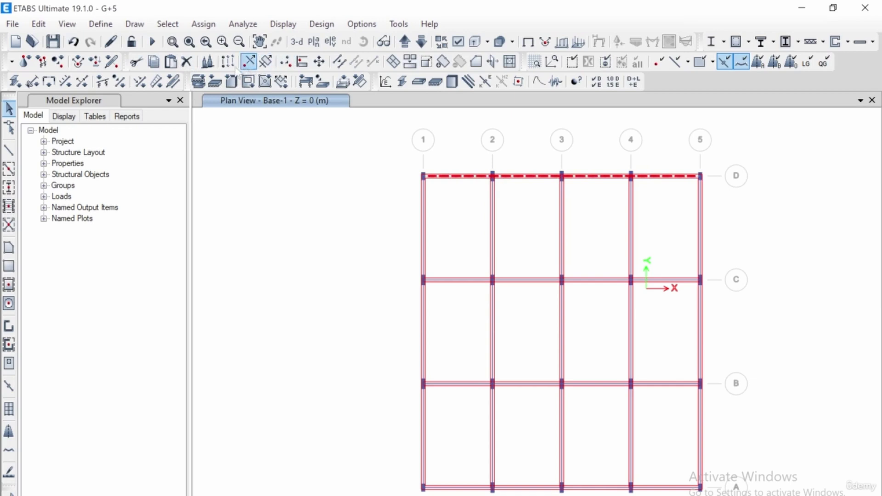
{"action": "left_click", "coordinate": [186, 61]}
- Window-select everything remaining on the Base-1 plan
{"action": "scroll", "coordinate": [473, 202], "scroll_direction": "down", "scroll_amount": 2}
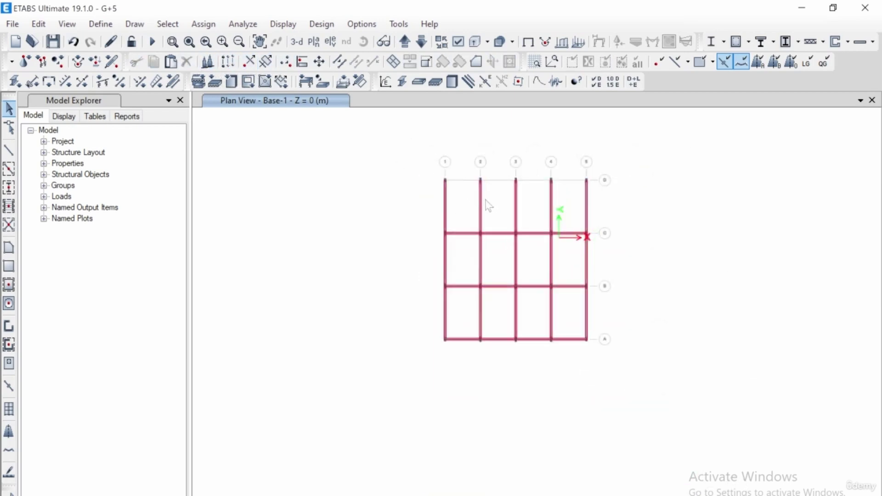
{"action": "scroll", "coordinate": [478, 195], "scroll_direction": "down", "scroll_amount": 4}
{"action": "left_click_drag", "start_coordinate": [569, 260], "coordinate": [569, 260]}
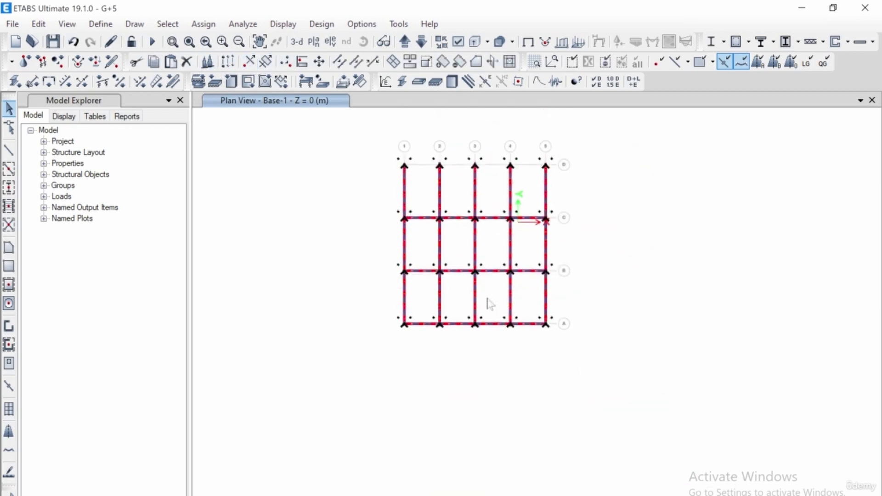
- Deselect Columns by object type, then delete the remaining selected Base-1 beams
{"action": "left_click", "coordinate": [168, 24]}
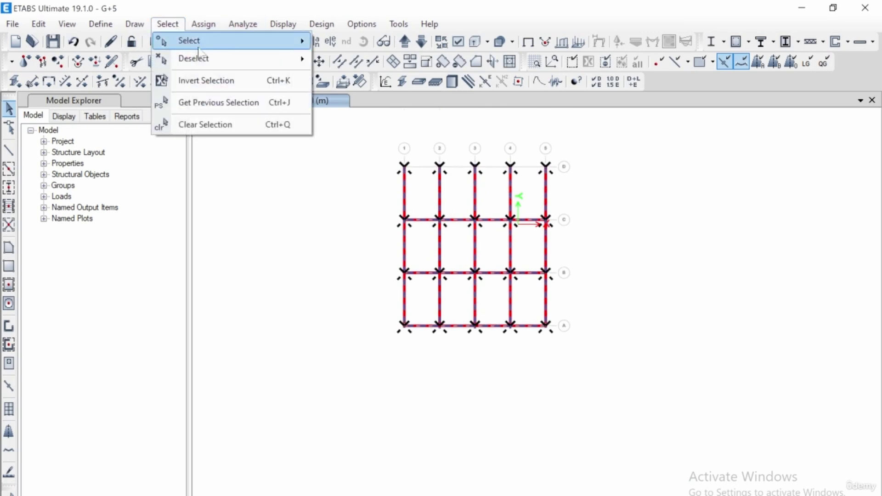
{"action": "mouse_move", "coordinate": [205, 59]}
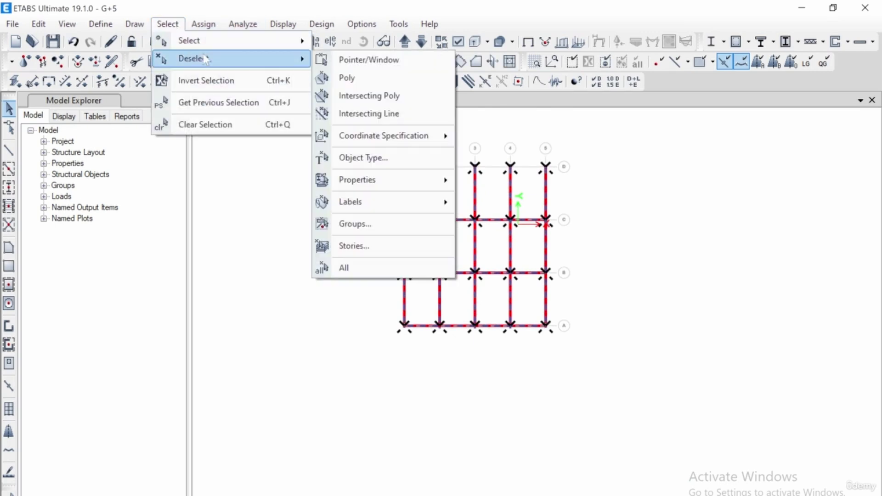
{"action": "mouse_move", "coordinate": [409, 182]}
{"action": "left_click", "coordinate": [407, 158]}
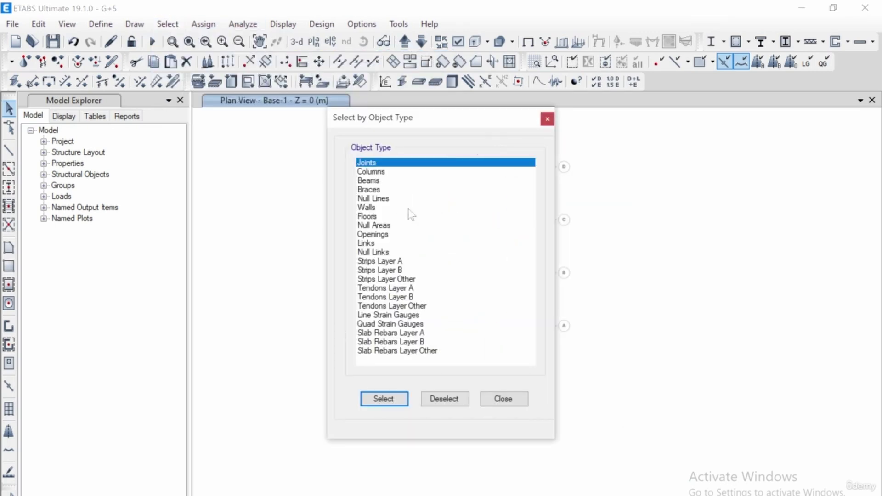
{"action": "left_click", "coordinate": [372, 174]}
{"action": "left_click", "coordinate": [443, 398]}
{"action": "left_click", "coordinate": [503, 399]}
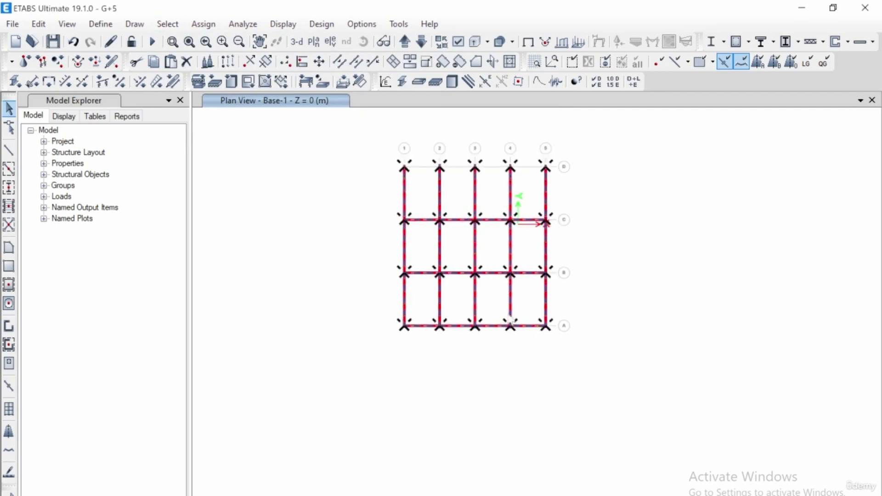
{"action": "left_click", "coordinate": [186, 62]}
{"action": "scroll", "coordinate": [449, 236], "scroll_direction": "up", "scroll_amount": 3}
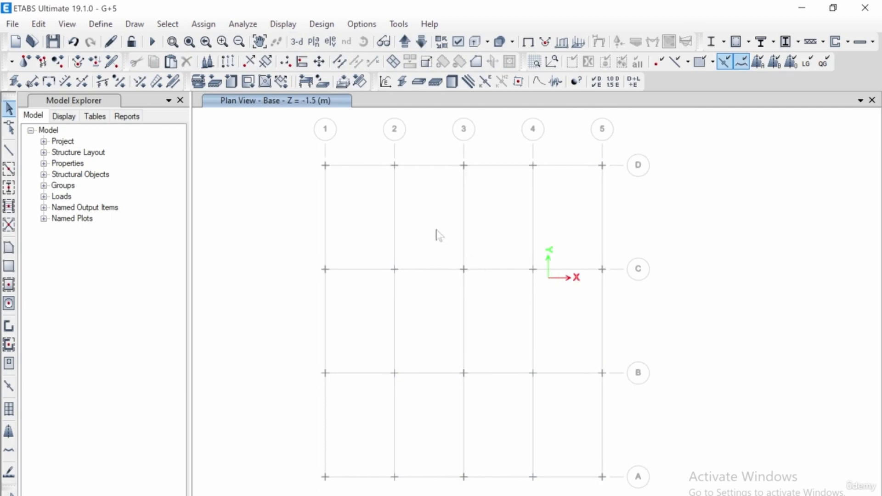
- Zoom the 3-D view until the whole G+5 frame, without foundation beams, is visible
{"action": "scroll", "coordinate": [439, 235], "scroll_direction": "down", "scroll_amount": 3}
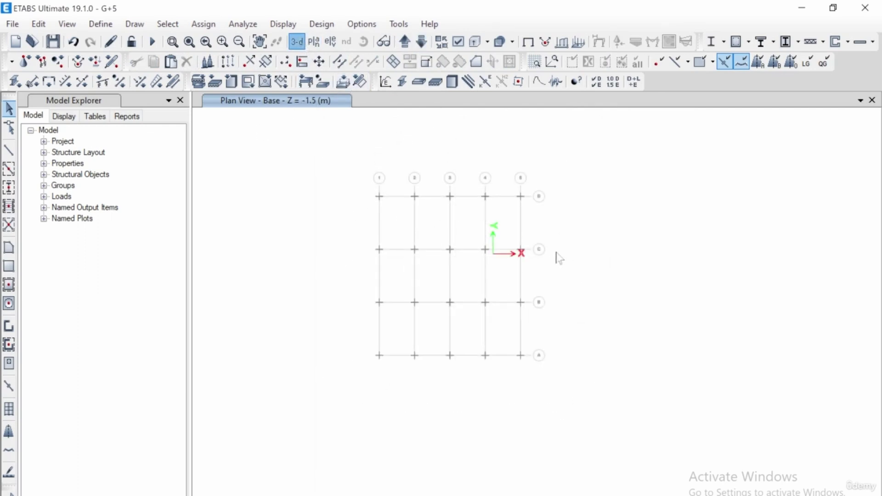
{"action": "scroll", "coordinate": [418, 234], "scroll_direction": "up", "scroll_amount": 6}
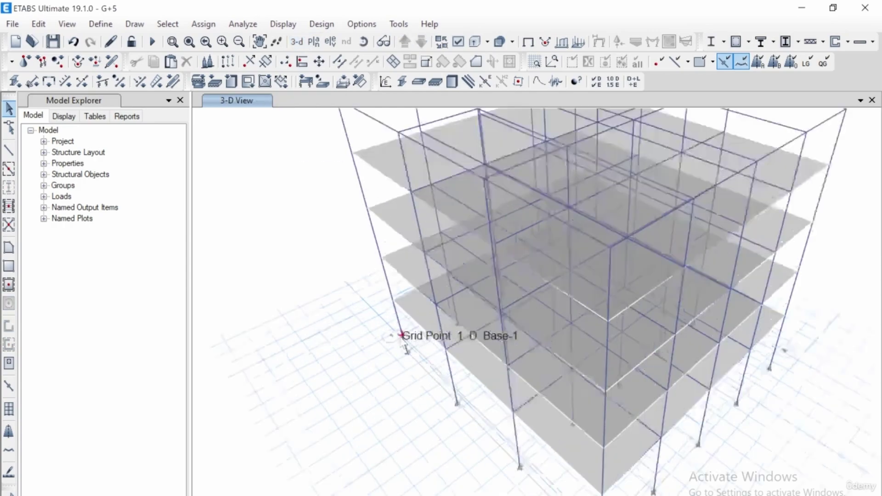
{"action": "scroll", "coordinate": [433, 263], "scroll_direction": "down", "scroll_amount": 5}
{"action": "scroll", "coordinate": [423, 257], "scroll_direction": "up", "scroll_amount": 3}
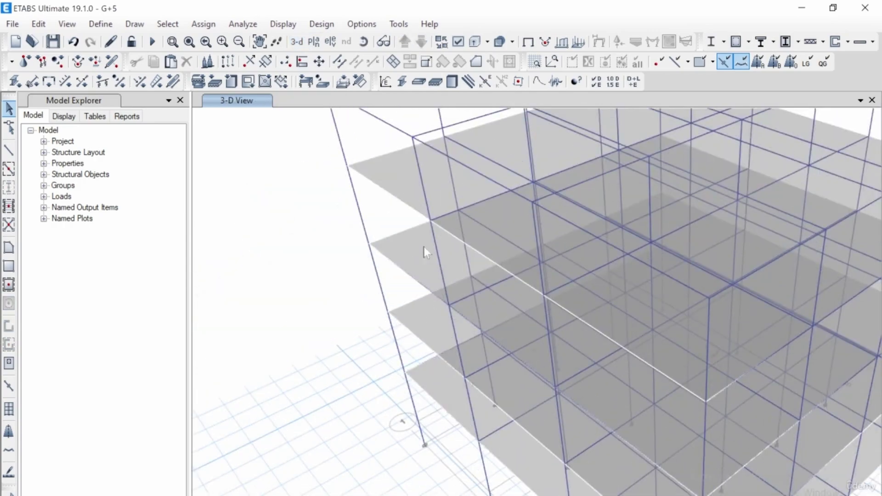
{"action": "scroll", "coordinate": [403, 227], "scroll_direction": "down", "scroll_amount": 5}
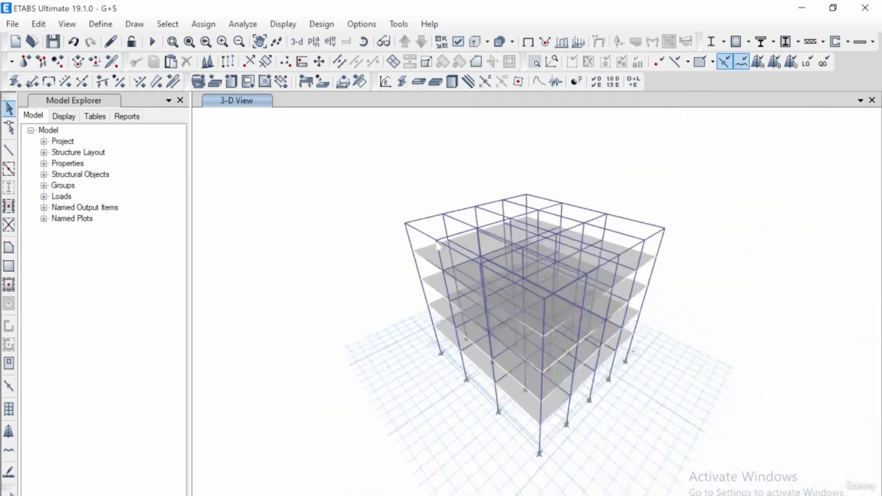